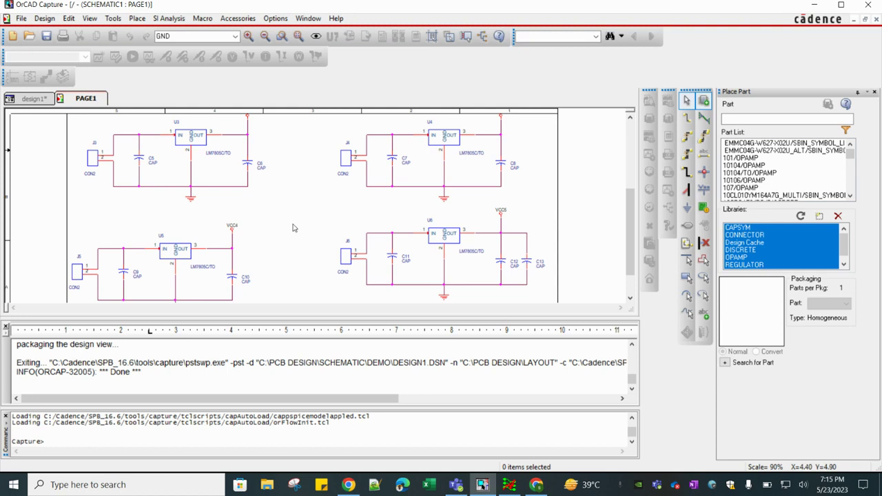
Step: Switch to Allegro PCB Designer and review the file types available for opening a design, closing the dialog without loading a file
{"action": "scroll", "coordinate": [293, 228], "scroll_direction": "up", "scroll_amount": 2}
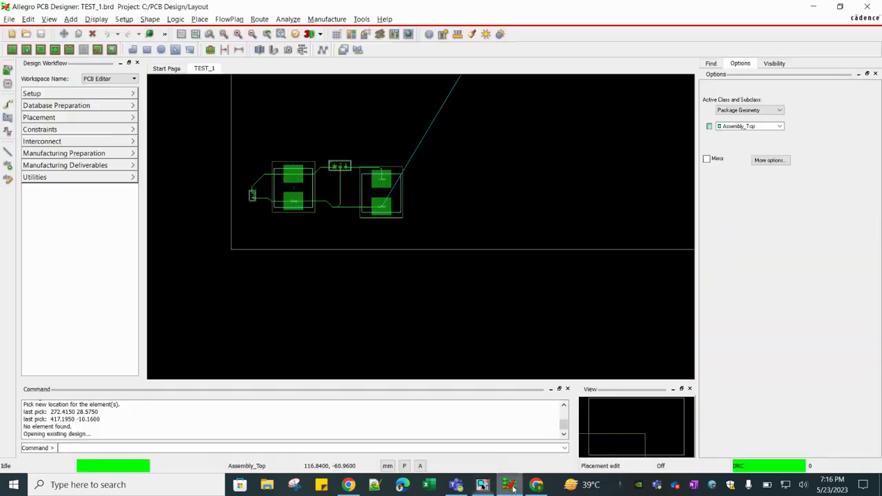
{"action": "left_click", "coordinate": [510, 484]}
{"action": "left_click", "coordinate": [9, 19]}
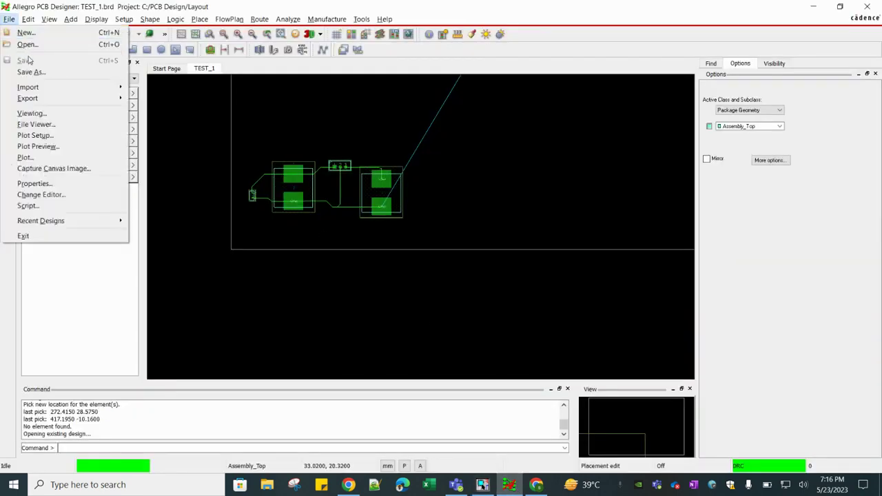
{"action": "left_click", "coordinate": [28, 44]}
{"action": "left_click", "coordinate": [427, 318]}
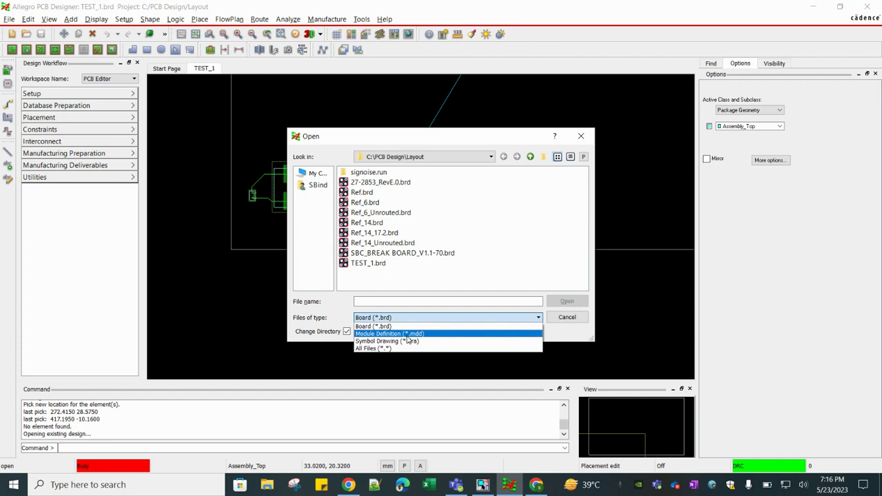
{"action": "left_click", "coordinate": [618, 142]}
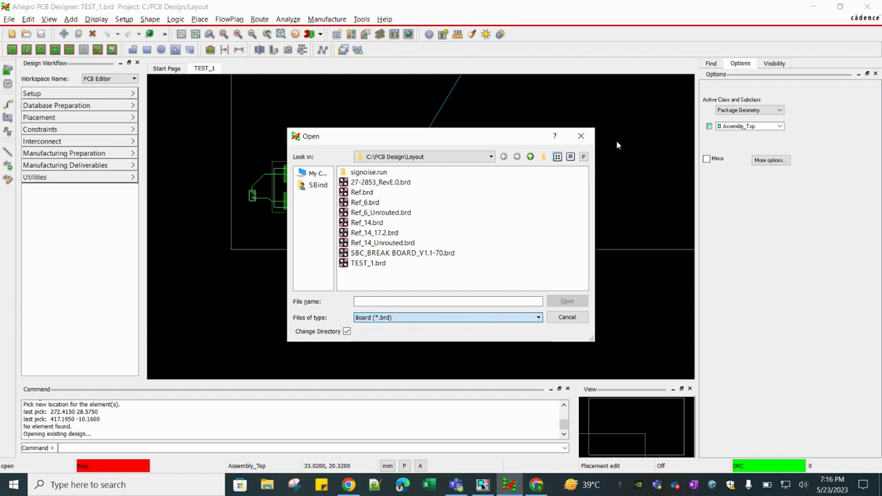
{"action": "left_click", "coordinate": [581, 137]}
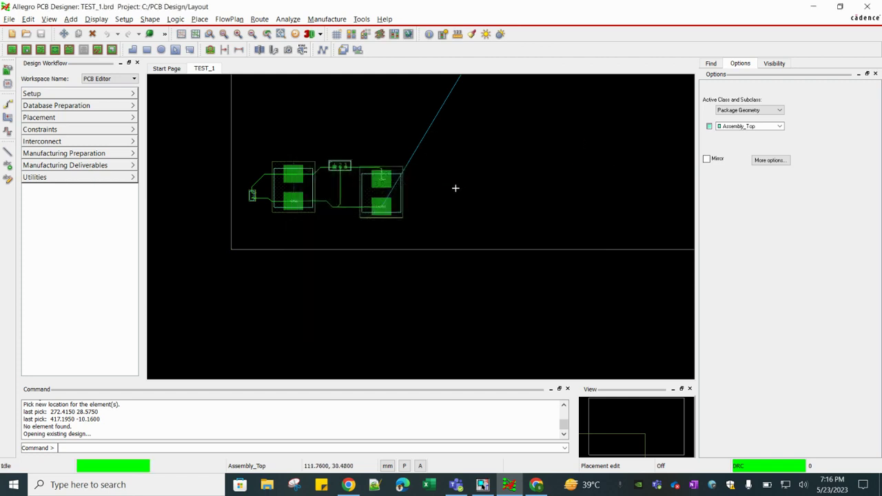
Step: Examine the routed regulator circuit and the remaining components on the board, comparing them with the schematic in OrCAD Capture
{"action": "scroll", "coordinate": [460, 196], "scroll_direction": "down", "scroll_amount": 2}
{"action": "scroll", "coordinate": [433, 220], "scroll_direction": "up", "scroll_amount": 2}
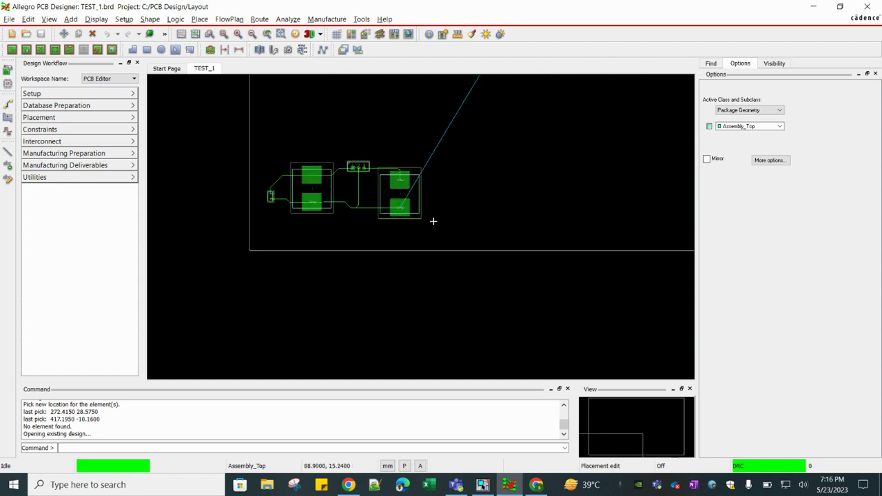
{"action": "left_click", "coordinate": [506, 179]}
{"action": "scroll", "coordinate": [287, 213], "scroll_direction": "up", "scroll_amount": 2}
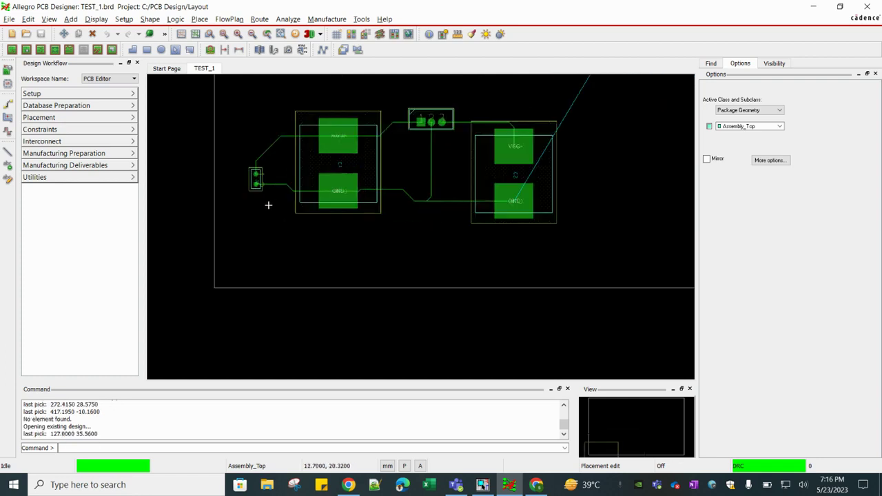
{"action": "left_click", "coordinate": [482, 484]}
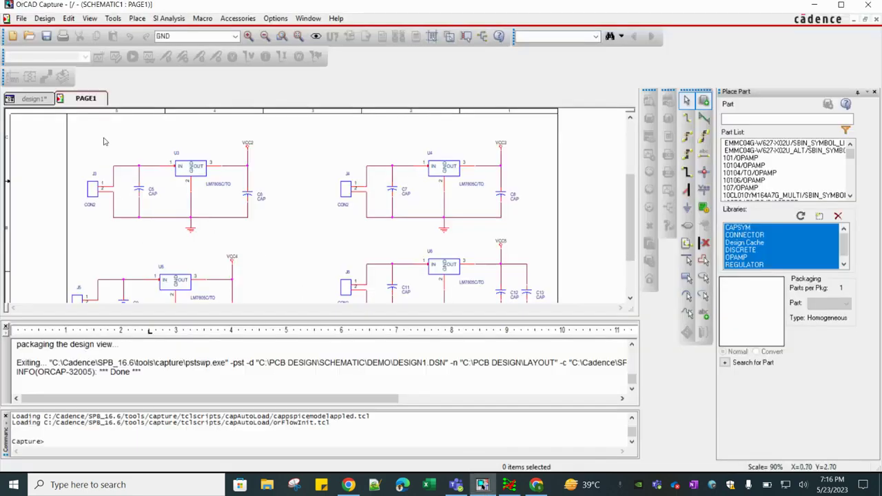
{"action": "left_click", "coordinate": [508, 484]}
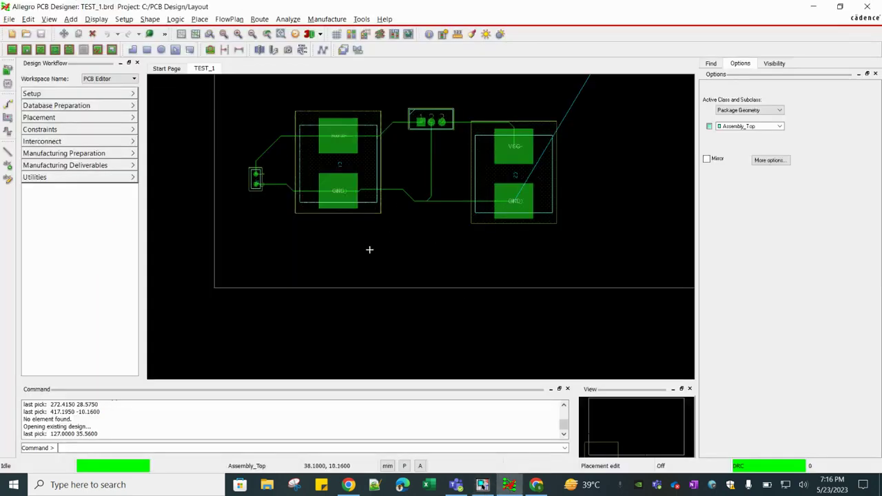
{"action": "scroll", "coordinate": [369, 250], "scroll_direction": "down", "scroll_amount": 2}
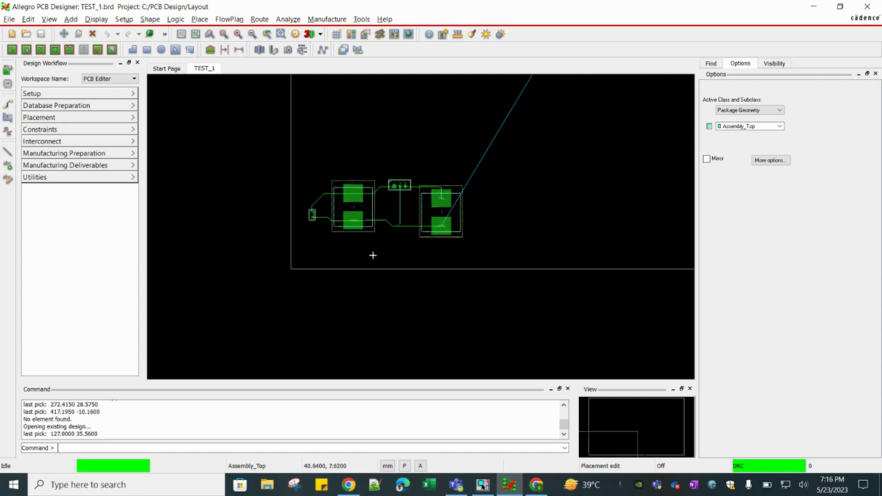
{"action": "scroll", "coordinate": [371, 258], "scroll_direction": "down", "scroll_amount": 2}
{"action": "scroll", "coordinate": [456, 183], "scroll_direction": "down", "scroll_amount": 2}
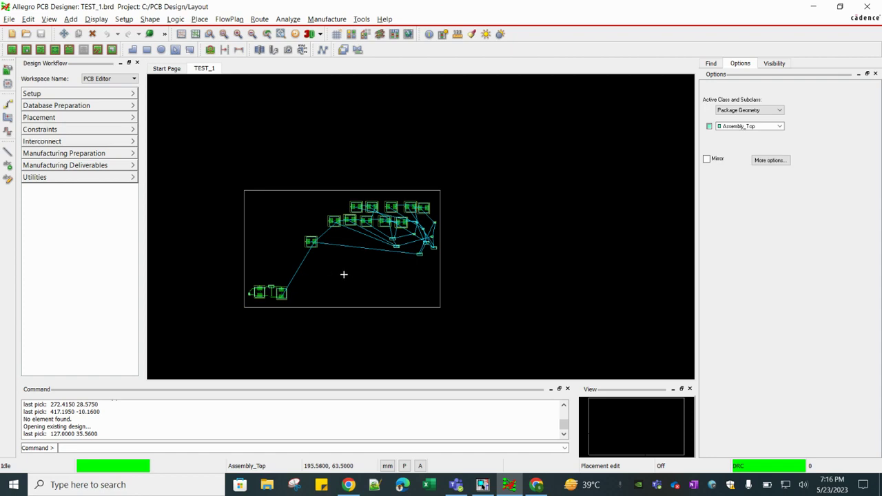
{"action": "scroll", "coordinate": [269, 311], "scroll_direction": "up", "scroll_amount": 2}
{"action": "left_click", "coordinate": [273, 207]}
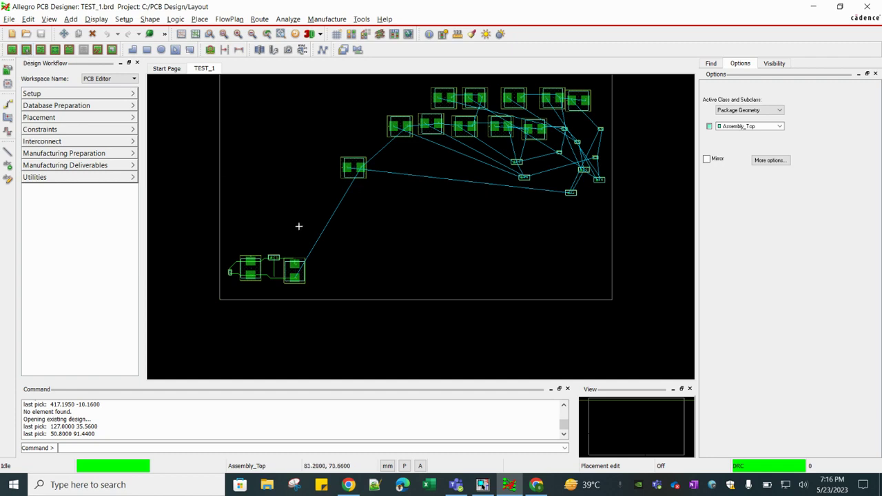
Step: Create a place replicate from the routed circuit containing J1, C1, U1 and C2, and accept its etch selection
{"action": "left_click_drag", "start_coordinate": [226, 236], "coordinate": [311, 291]}
{"action": "scroll", "coordinate": [256, 289], "scroll_direction": "up", "scroll_amount": 2}
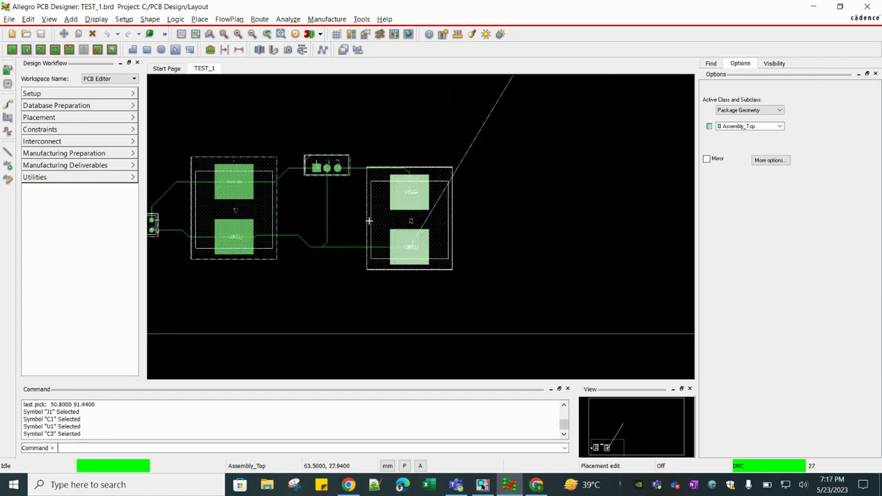
{"action": "right_click", "coordinate": [231, 183]}
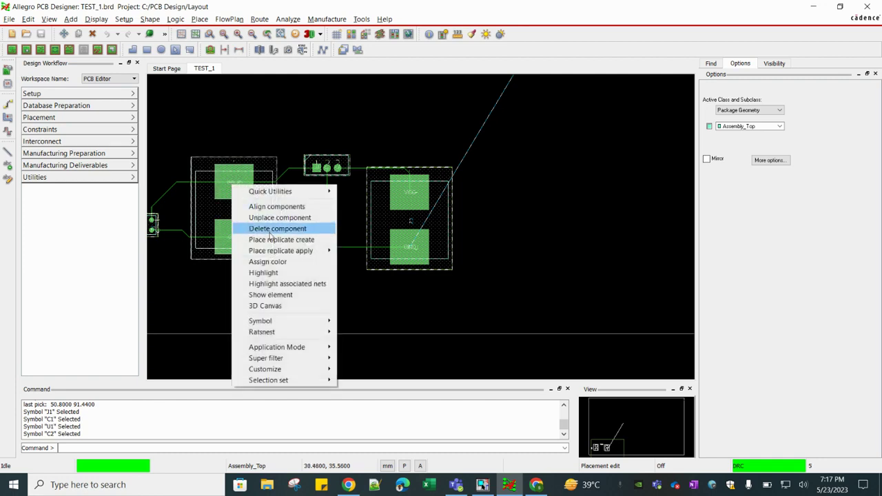
{"action": "left_click", "coordinate": [278, 244]}
{"action": "scroll", "coordinate": [295, 238], "scroll_direction": "down", "scroll_amount": 1}
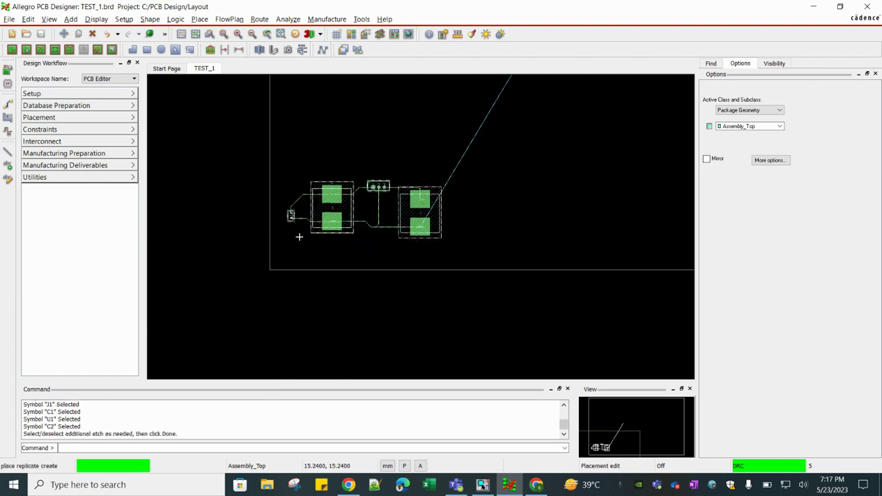
{"action": "scroll", "coordinate": [298, 222], "scroll_direction": "up", "scroll_amount": 3}
{"action": "scroll", "coordinate": [298, 222], "scroll_direction": "up", "scroll_amount": 2}
{"action": "right_click", "coordinate": [323, 131]}
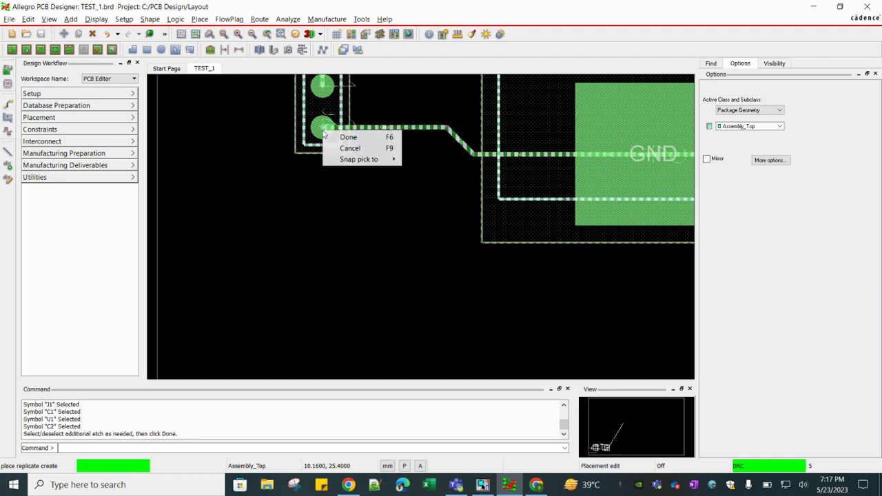
{"action": "mouse_move", "coordinate": [351, 161]}
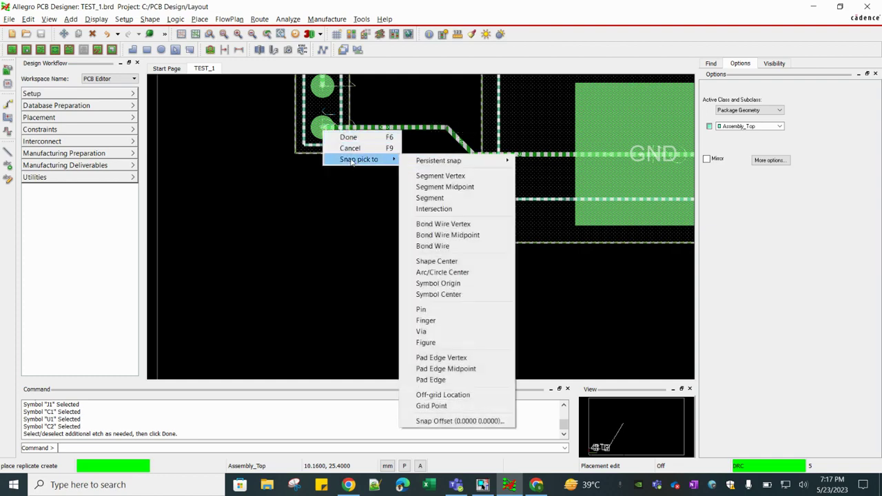
{"action": "left_click", "coordinate": [421, 309]}
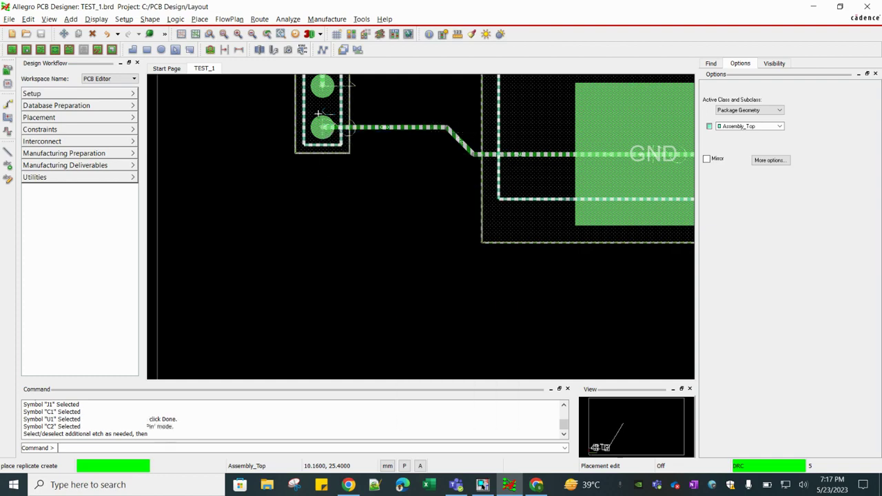
{"action": "right_click", "coordinate": [323, 128]}
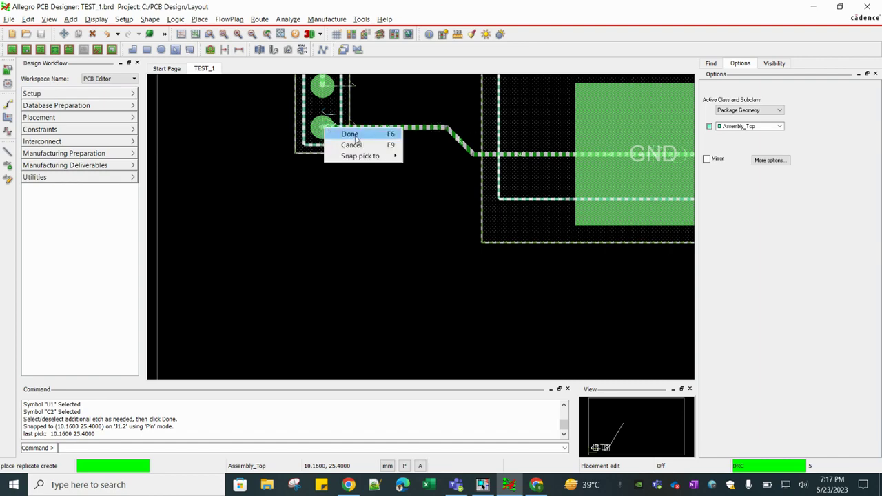
{"action": "left_click", "coordinate": [346, 132]}
Step: Set the replicate circuit's origin at pin 2 of J1
{"action": "scroll", "coordinate": [291, 166], "scroll_direction": "down", "scroll_amount": 3}
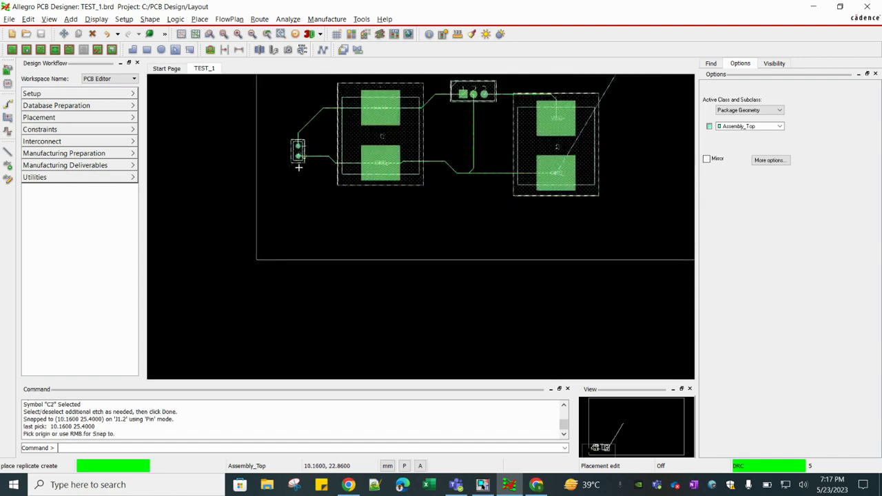
{"action": "scroll", "coordinate": [291, 167], "scroll_direction": "up", "scroll_amount": 3}
{"action": "left_click", "coordinate": [314, 123]}
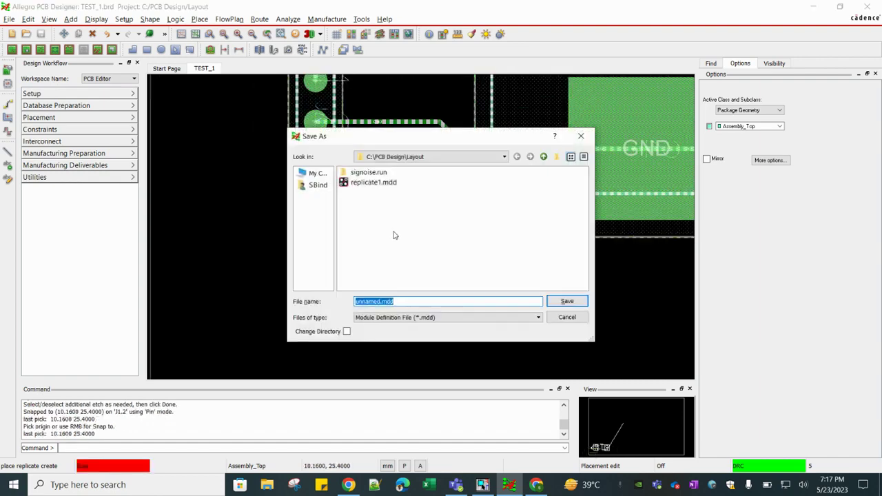
Step: Save the replicate circuit as the module definition file replicate2.mdd in the Layout folder
{"action": "left_click", "coordinate": [379, 301]}
{"action": "left_click", "coordinate": [374, 183]}
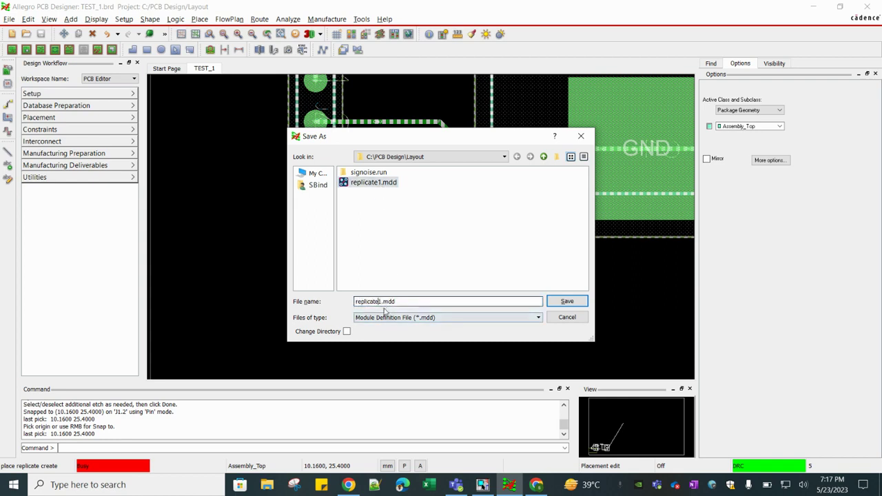
{"action": "left_click", "coordinate": [390, 301]}
{"action": "key", "text": "BackSpace"}
{"action": "type", "text": "2"}
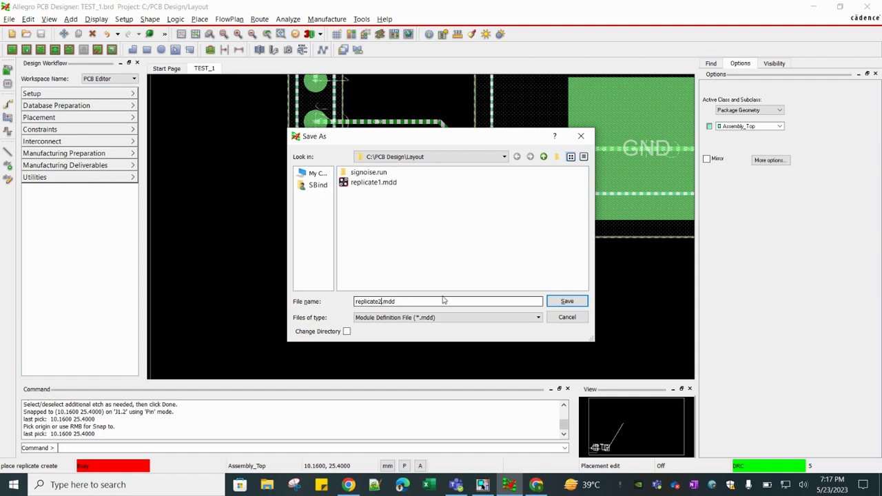
{"action": "left_click", "coordinate": [566, 304]}
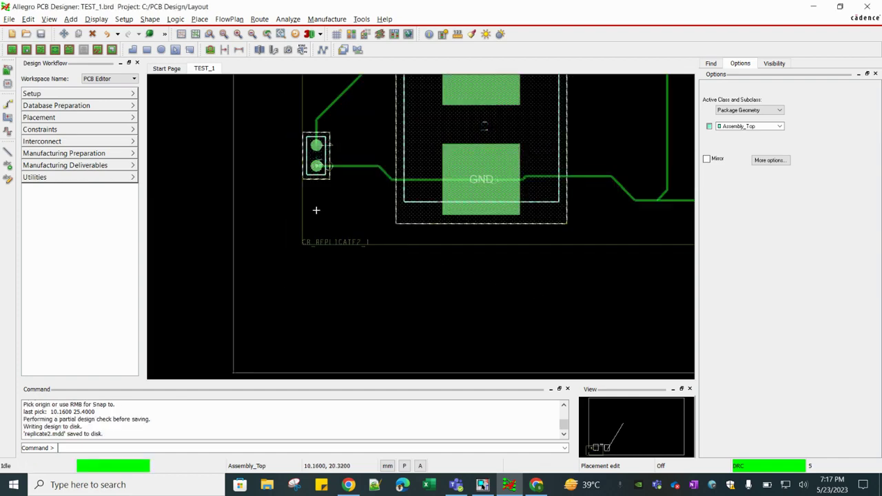
{"action": "scroll", "coordinate": [306, 213], "scroll_direction": "down", "scroll_amount": 2}
{"action": "right_click", "coordinate": [363, 118]}
{"action": "left_click", "coordinate": [355, 120]}
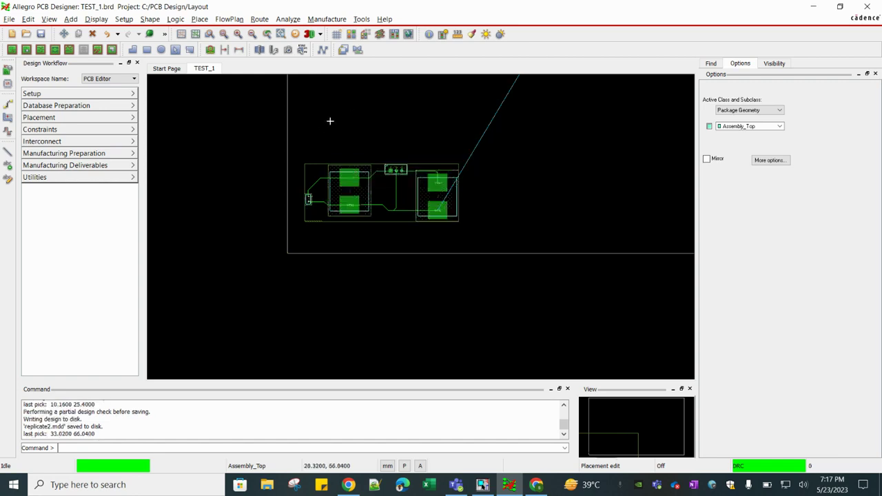
Step: Apply the REPLICATE2 circuit to all the remaining components in the upper part of the board
{"action": "scroll", "coordinate": [321, 129], "scroll_direction": "down", "scroll_amount": 2}
{"action": "scroll", "coordinate": [328, 253], "scroll_direction": "up", "scroll_amount": 1}
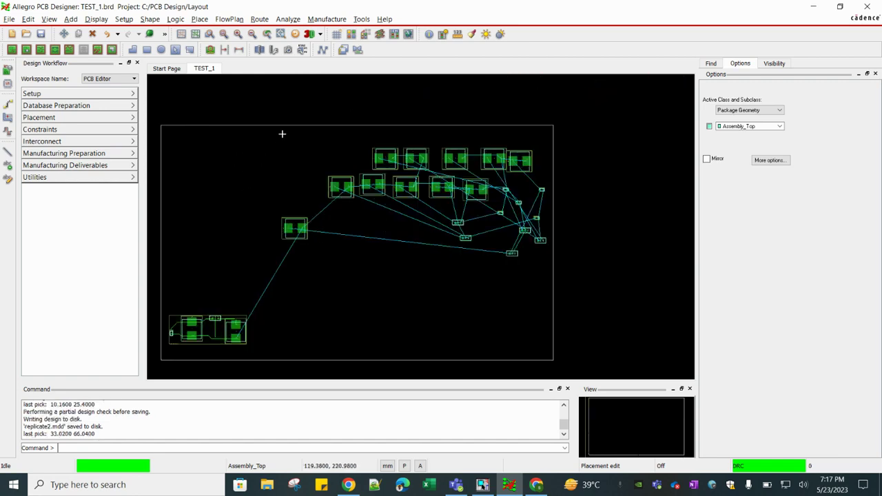
{"action": "left_click_drag", "start_coordinate": [282, 133], "coordinate": [553, 264]}
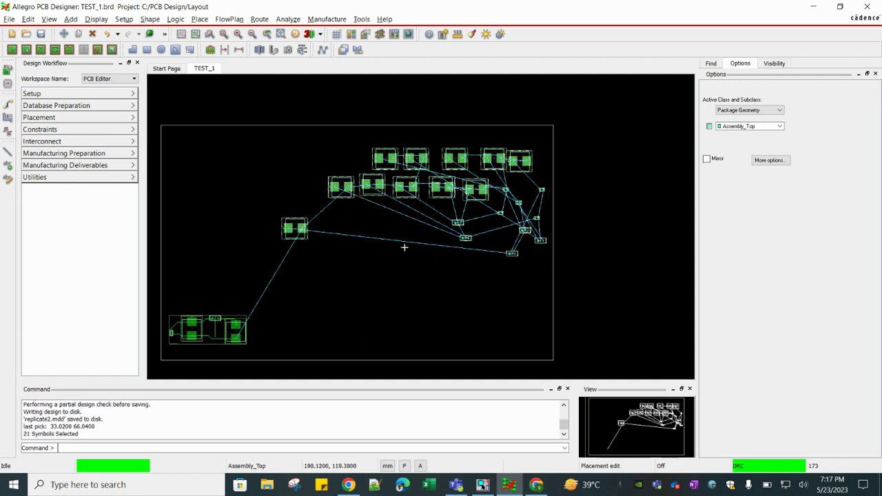
{"action": "right_click", "coordinate": [409, 189]}
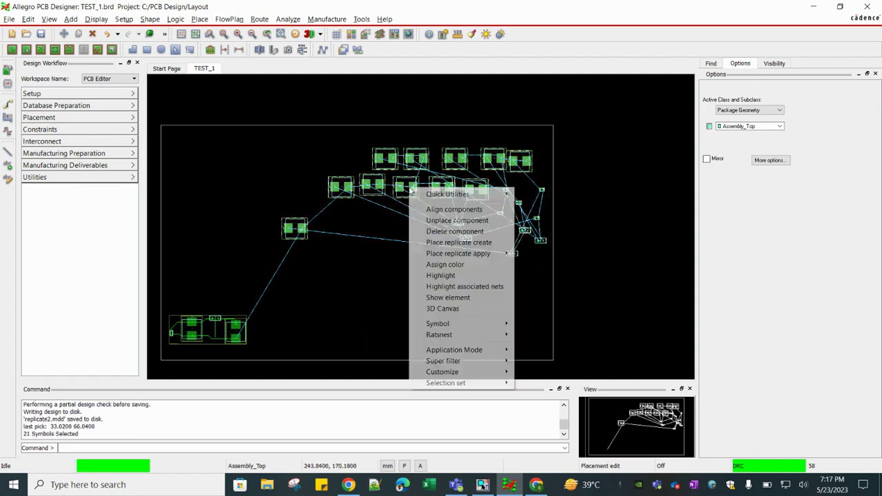
{"action": "mouse_move", "coordinate": [440, 256]}
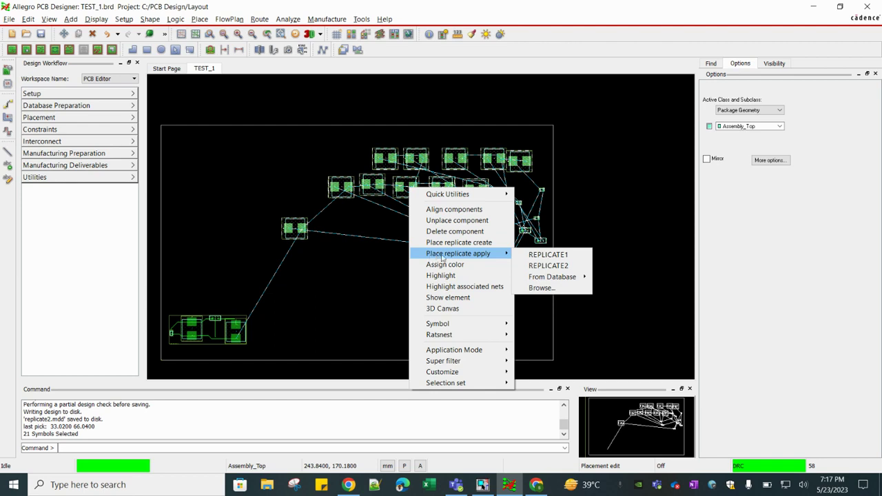
{"action": "left_click", "coordinate": [554, 269]}
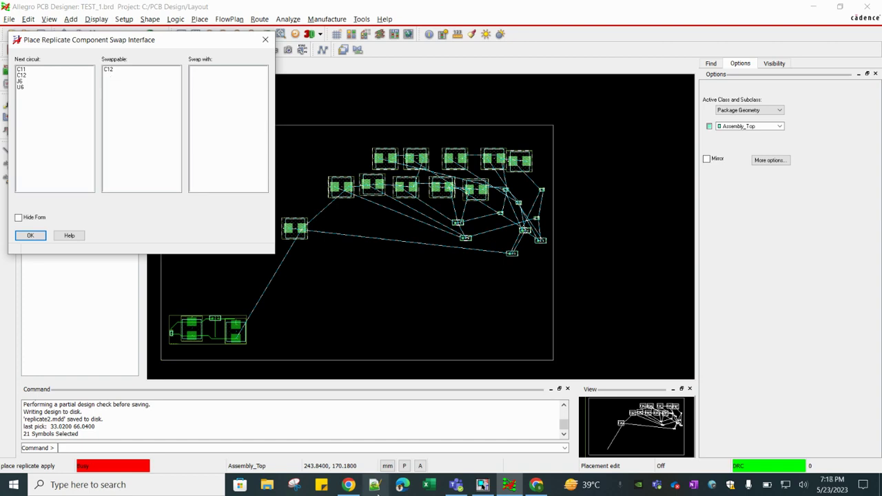
Step: Switch to the OrCAD Capture schematic, examine how C12 and C13 connect in the U6 circuit compared with the other circuits, and return to Allegro
{"action": "left_click", "coordinate": [482, 484]}
{"action": "scroll", "coordinate": [446, 257], "scroll_direction": "down", "scroll_amount": 3}
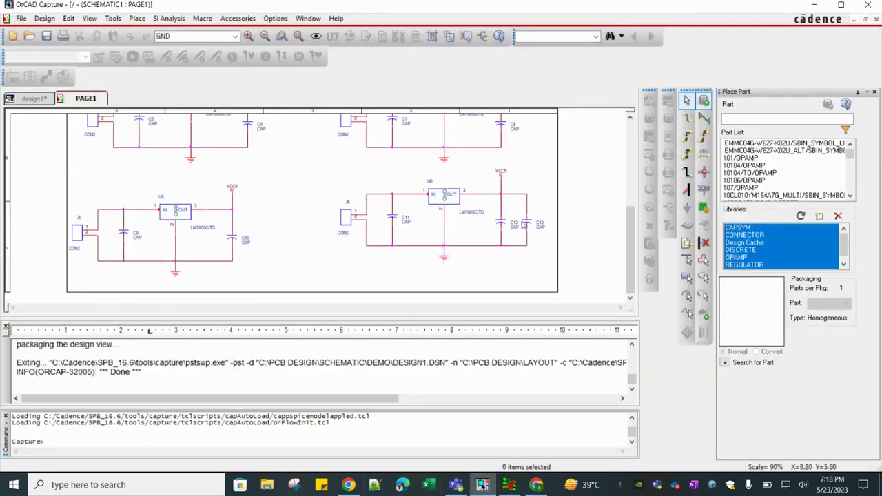
{"action": "scroll", "coordinate": [500, 263], "scroll_direction": "up", "scroll_amount": 2}
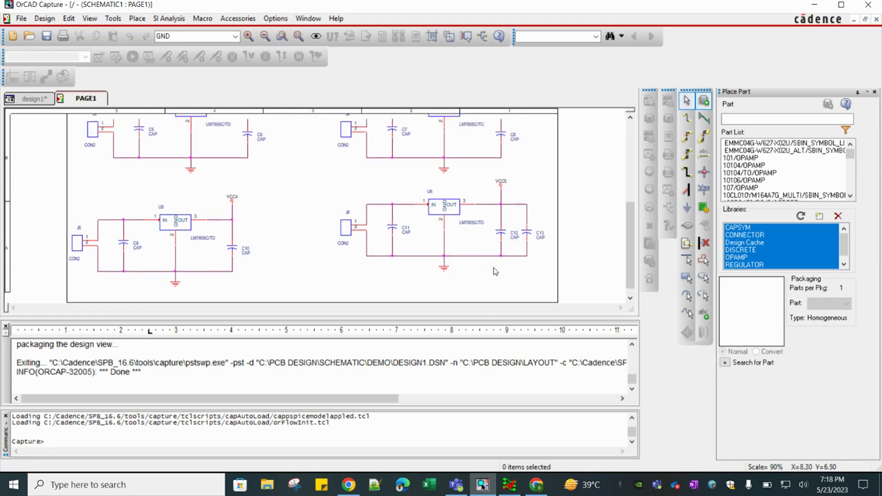
{"action": "scroll", "coordinate": [514, 258], "scroll_direction": "up", "scroll_amount": 2}
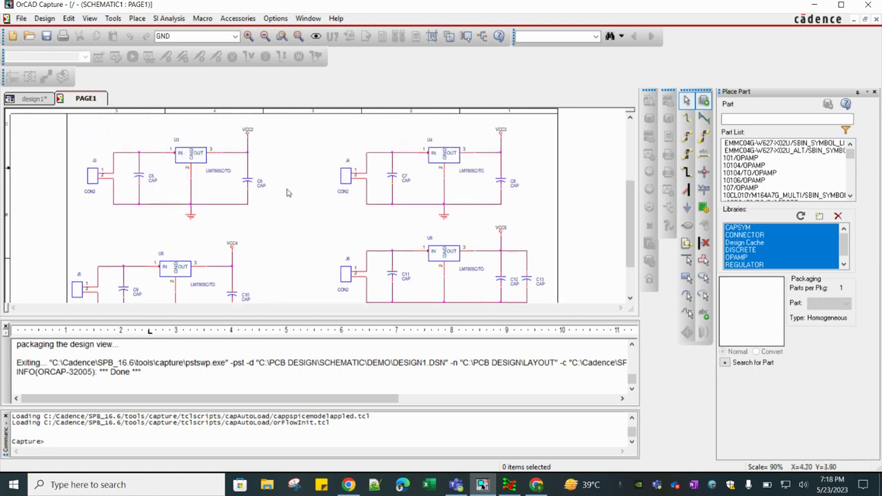
{"action": "left_click", "coordinate": [509, 485]}
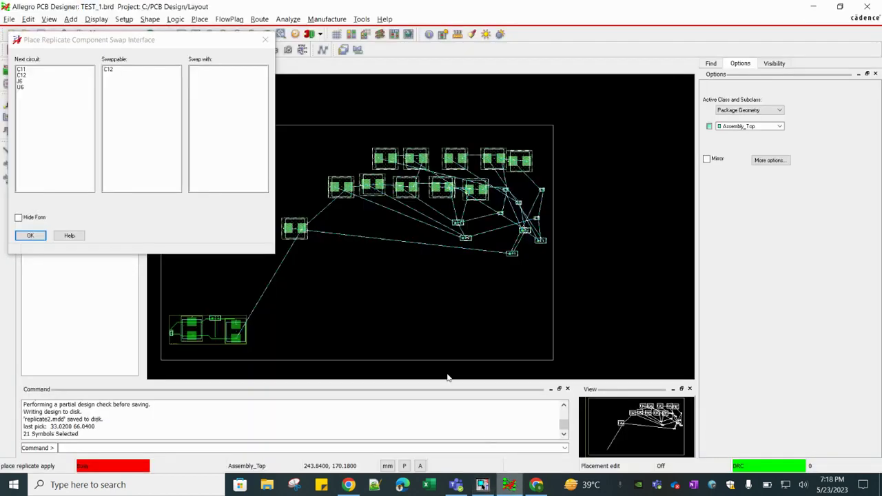
Step: Check the swap candidate for C12, accept the circuit with C12 kept, and place the first replicated circuit above the original at (10.16, 60.96)
{"action": "left_click", "coordinate": [111, 72]}
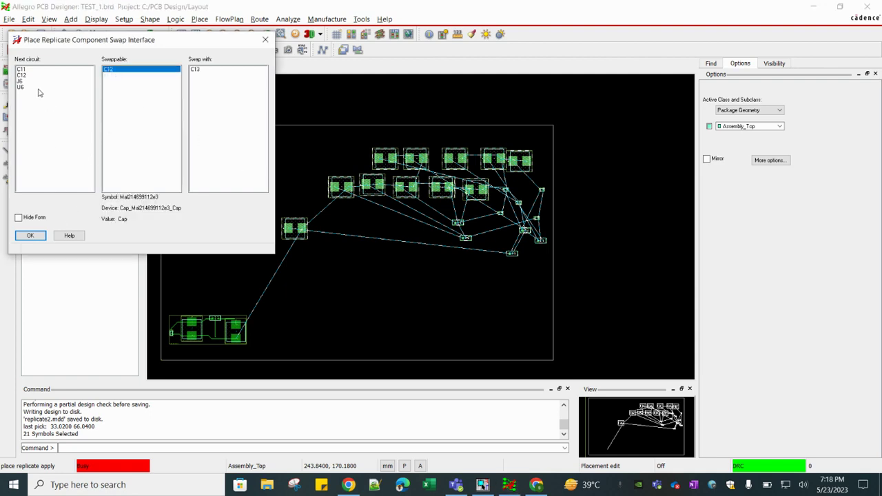
{"action": "left_click", "coordinate": [31, 236]}
{"action": "scroll", "coordinate": [239, 354], "scroll_direction": "up", "scroll_amount": 3}
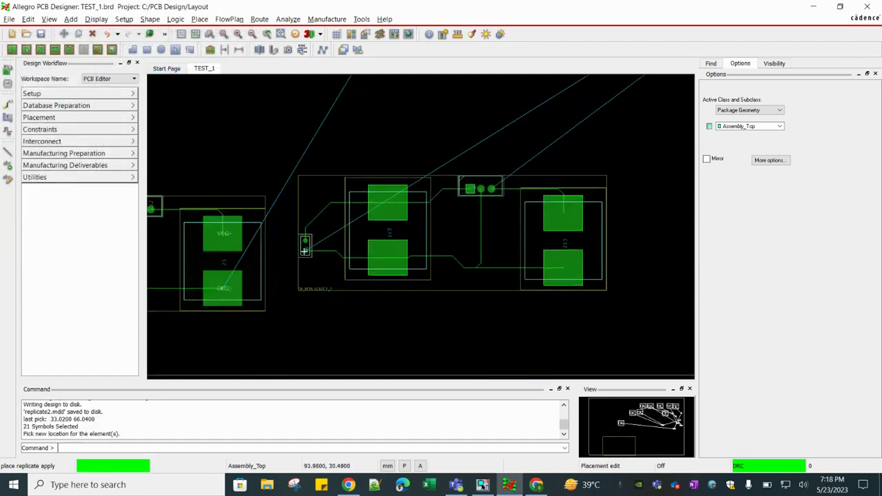
{"action": "scroll", "coordinate": [333, 259], "scroll_direction": "down", "scroll_amount": 3}
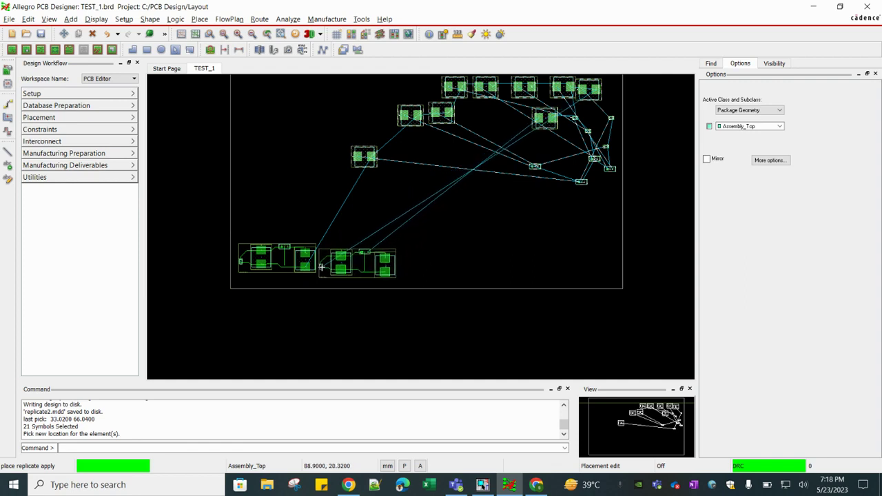
{"action": "left_click", "coordinate": [241, 226]}
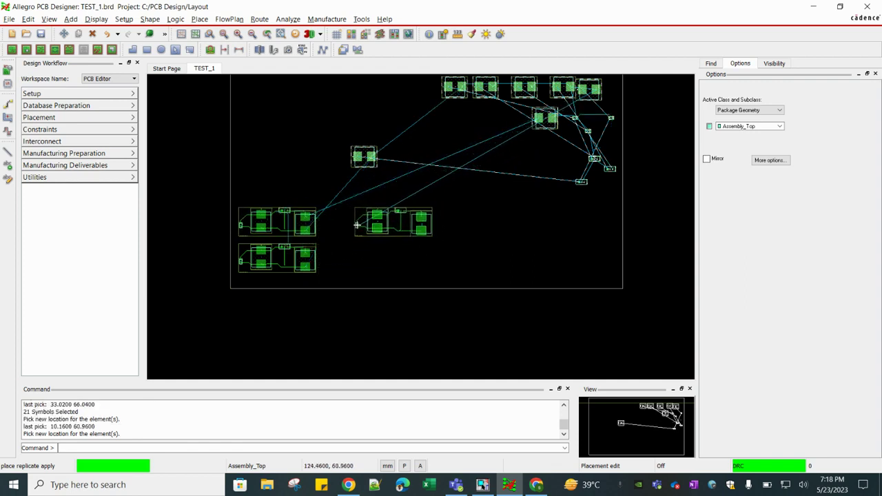
Step: Place the other four replicated circuits at (124.46, 60.96), (124.46, 20.32), (215.9, 63.5) and (248.92, 20.32), and finish the replicate command
{"action": "left_click", "coordinate": [357, 224]}
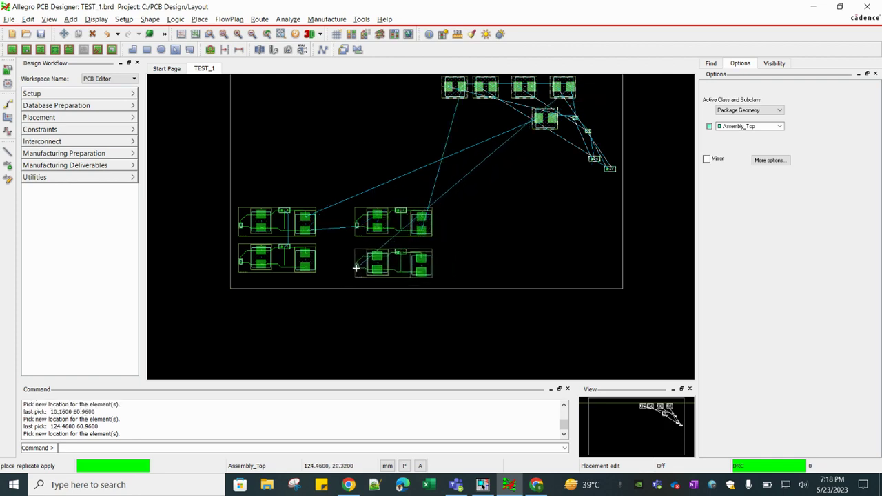
{"action": "left_click", "coordinate": [357, 267]}
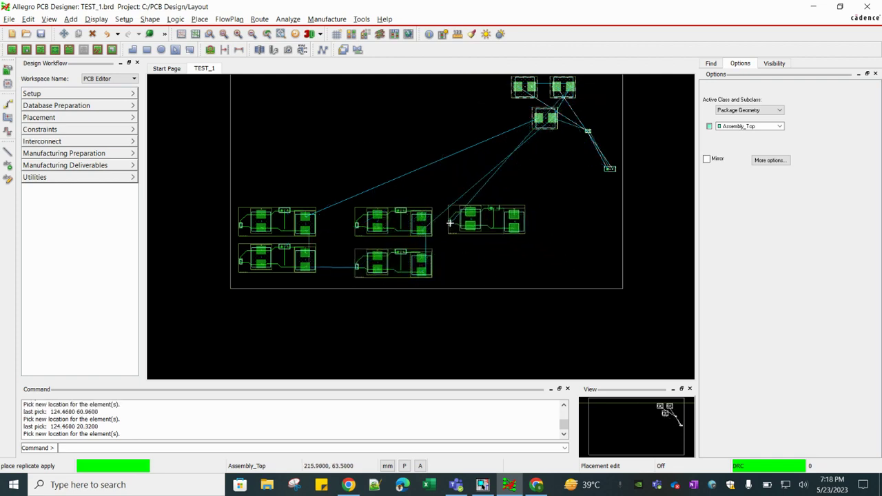
{"action": "left_click", "coordinate": [450, 223]}
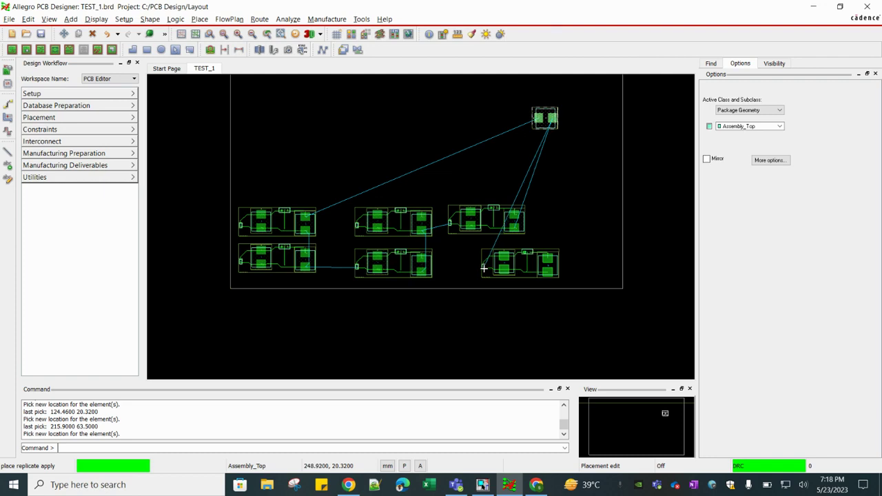
{"action": "left_click", "coordinate": [483, 268]}
{"action": "right_click", "coordinate": [556, 193]}
{"action": "left_click", "coordinate": [553, 166]}
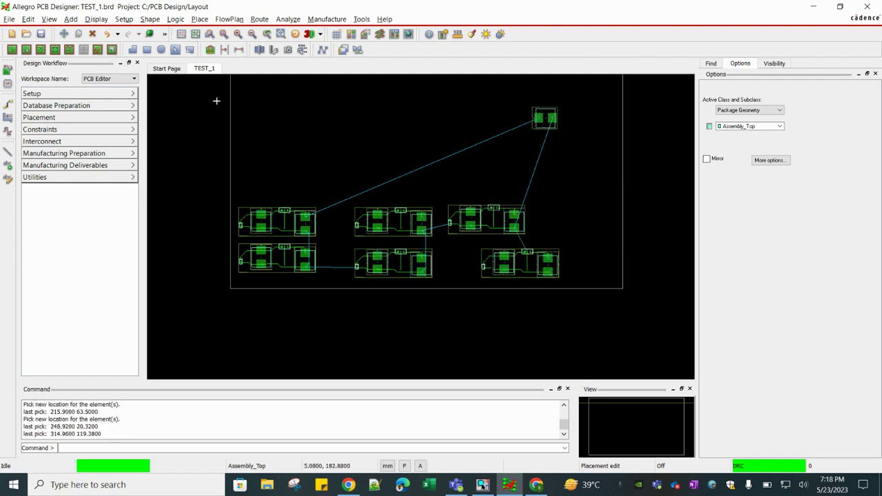
Step: Move capacitor C13 beside the replicated circuit above the original, rotating it to 270 degrees and placing it at (99.06, 63.5)
{"action": "left_click", "coordinate": [64, 34]}
{"action": "left_click", "coordinate": [547, 121]}
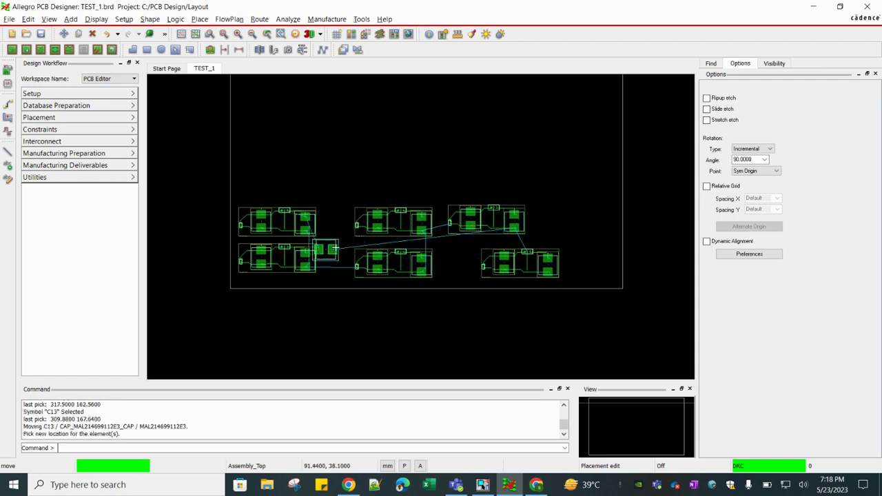
{"action": "scroll", "coordinate": [306, 238], "scroll_direction": "up", "scroll_amount": 2}
{"action": "right_click", "coordinate": [349, 233]}
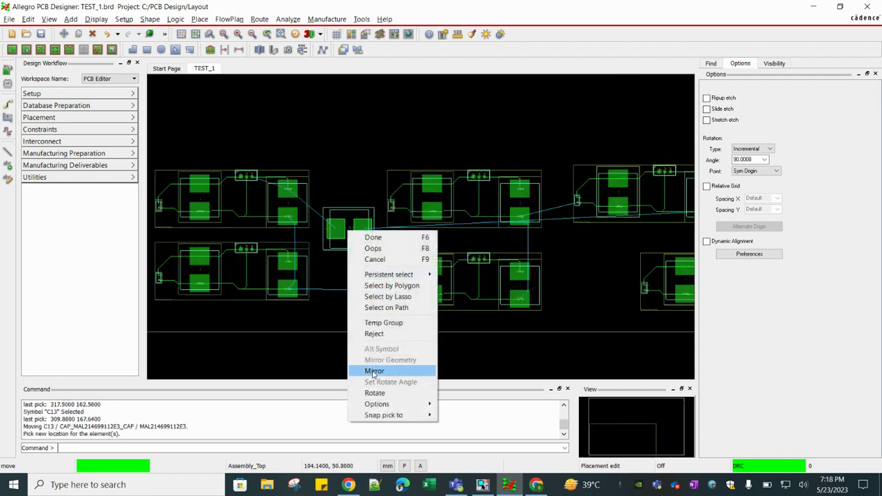
{"action": "left_click", "coordinate": [375, 393]}
{"action": "left_click", "coordinate": [338, 255]}
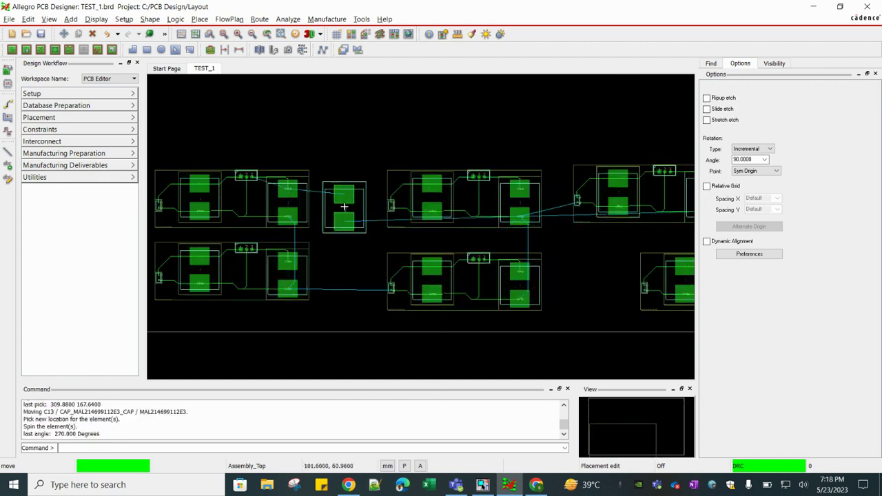
{"action": "left_click", "coordinate": [339, 202]}
{"action": "left_click", "coordinate": [358, 114]}
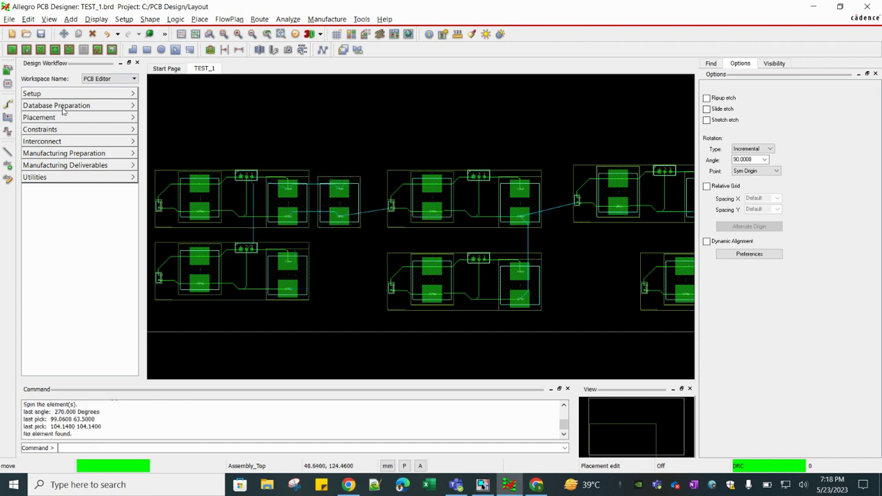
Step: Route a trace on the Top layer between the upper pads of C13 and the adjacent capacitor, and finish routing
{"action": "left_click", "coordinate": [9, 103]}
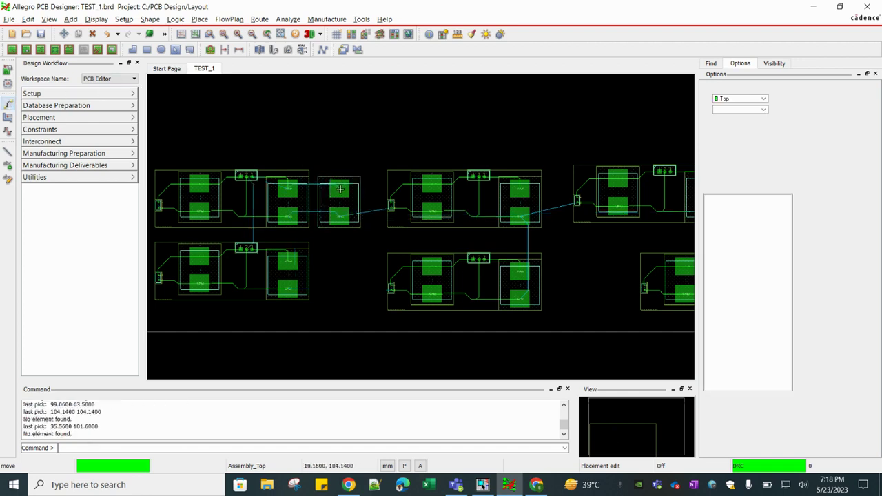
{"action": "left_click", "coordinate": [290, 184]}
{"action": "left_click", "coordinate": [290, 184]}
{"action": "right_click", "coordinate": [342, 170]}
{"action": "left_click", "coordinate": [358, 175]}
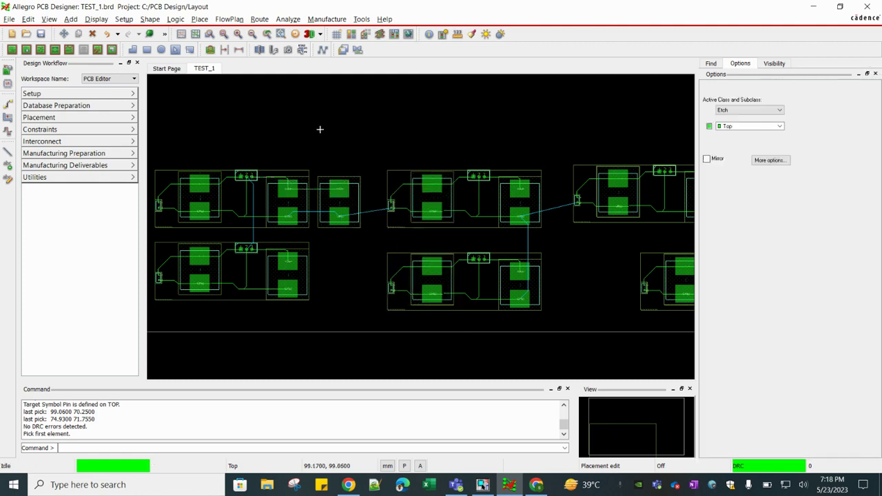
Step: Bring all the placed circuits into view and save the board design TEST_1.brd
{"action": "key", "text": "F2"}
{"action": "scroll", "coordinate": [259, 314], "scroll_direction": "up", "scroll_amount": 2}
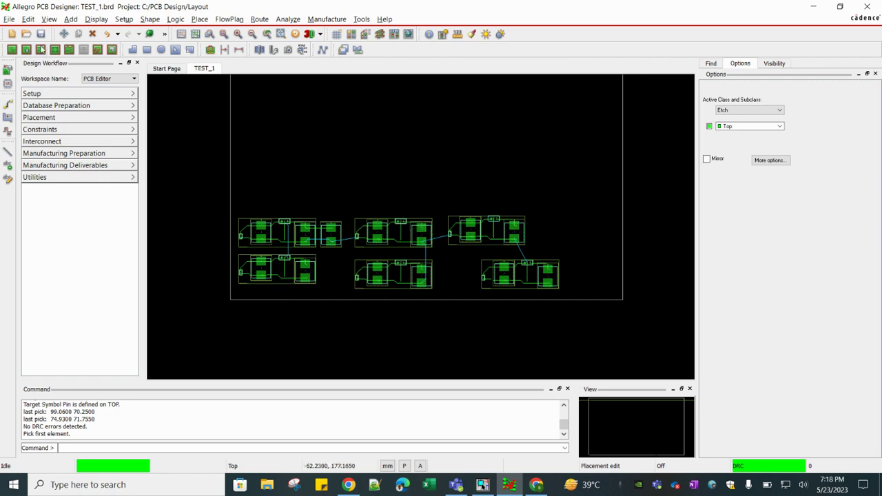
{"action": "left_click", "coordinate": [42, 33]}
{"action": "left_click", "coordinate": [475, 256]}
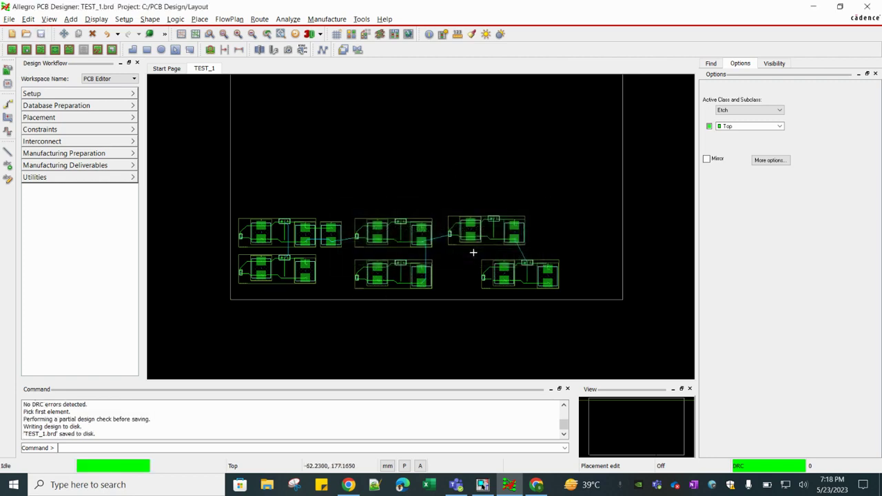